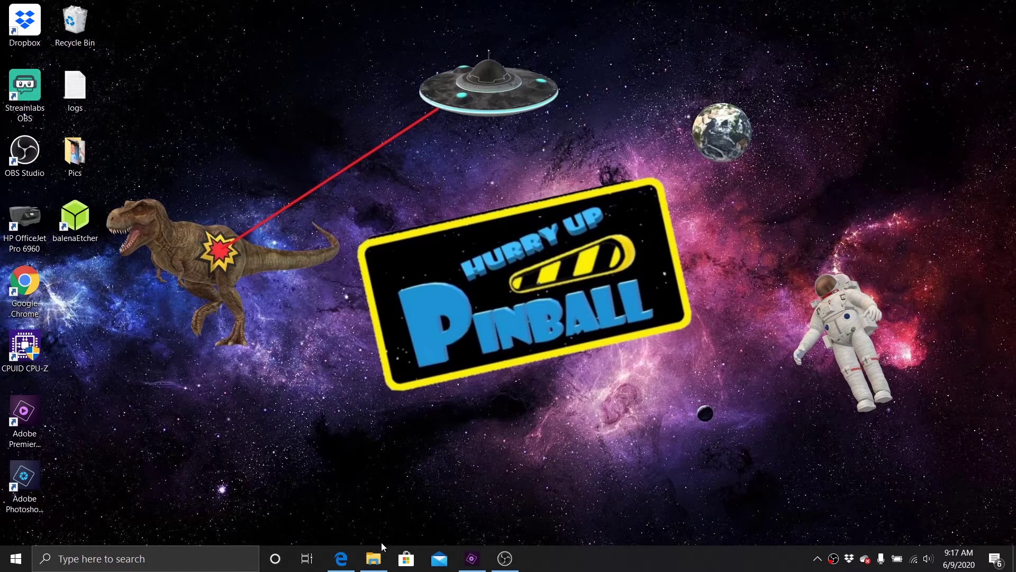
Open the Boot stern- (E:) drive in File Explorer and check its 7.97 MB capacity in Properties
{"action": "left_click", "coordinate": [373, 560]}
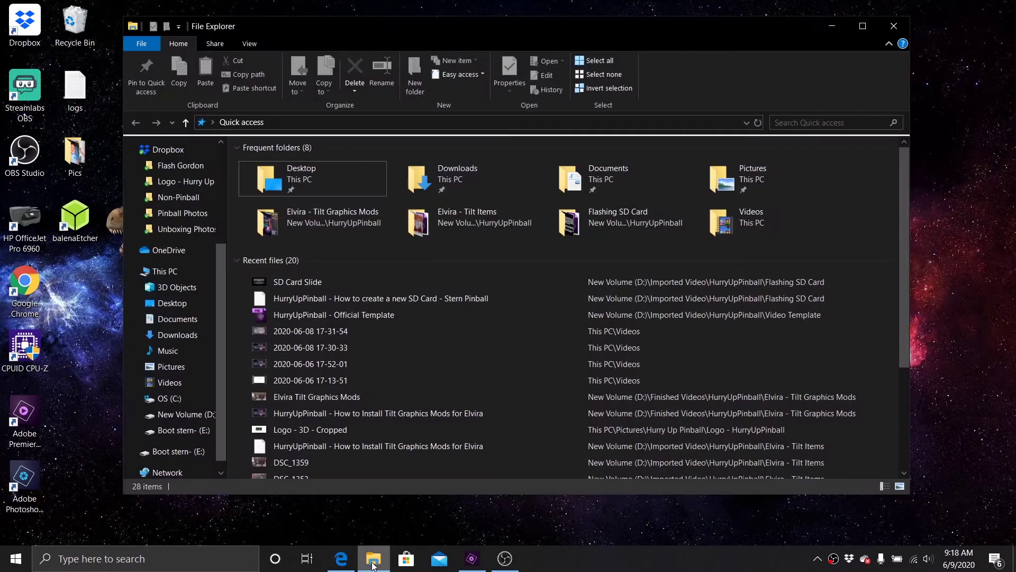
{"action": "scroll", "coordinate": [159, 379], "scroll_direction": "down", "scroll_amount": 1}
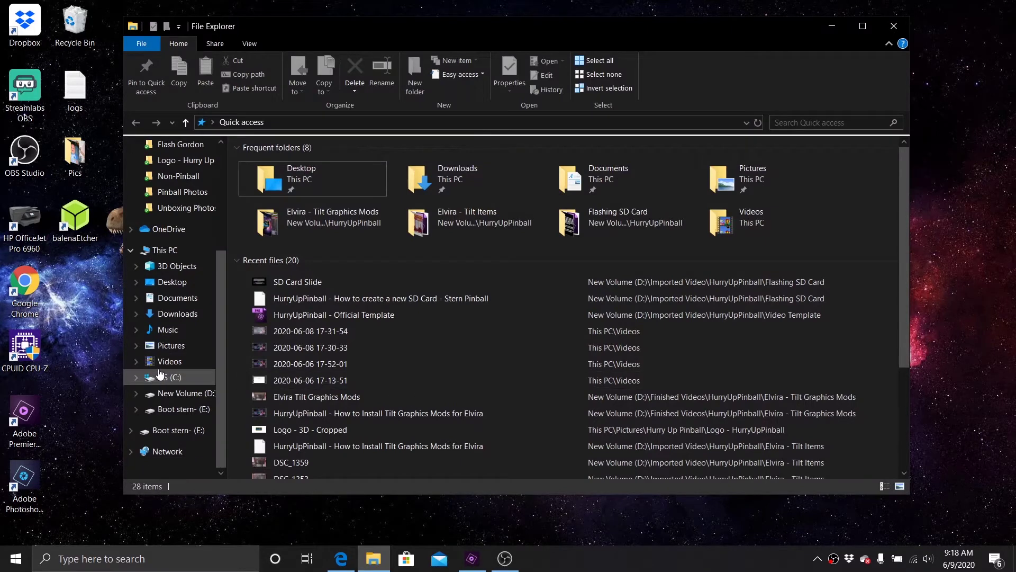
{"action": "left_click", "coordinate": [179, 431]}
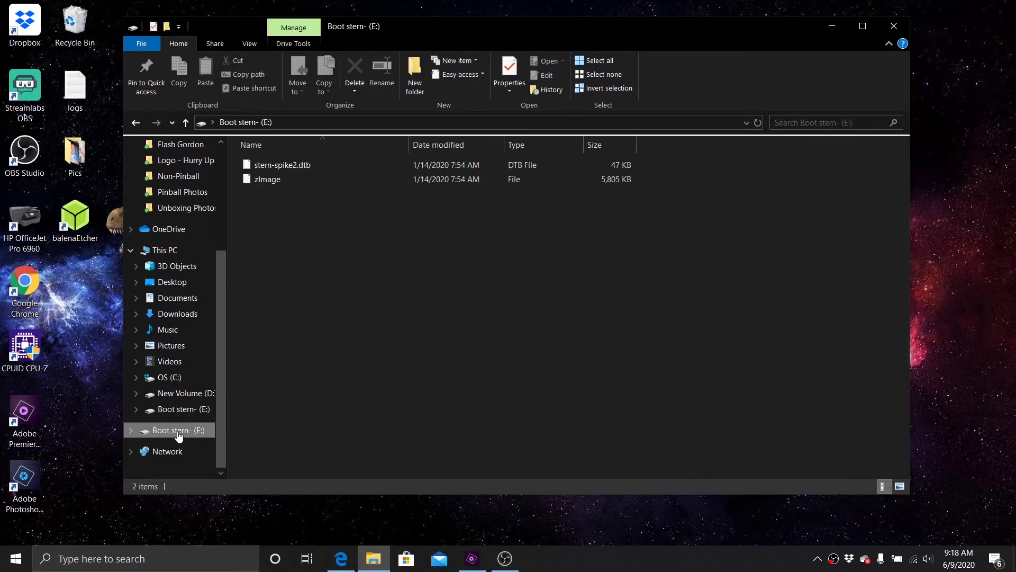
{"action": "right_click", "coordinate": [179, 432]}
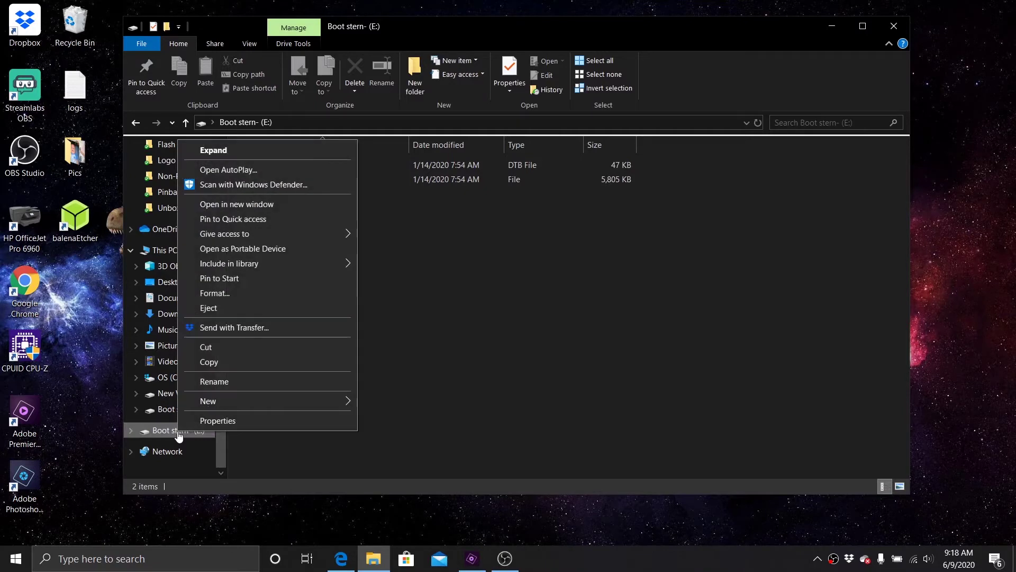
{"action": "left_click", "coordinate": [191, 422]}
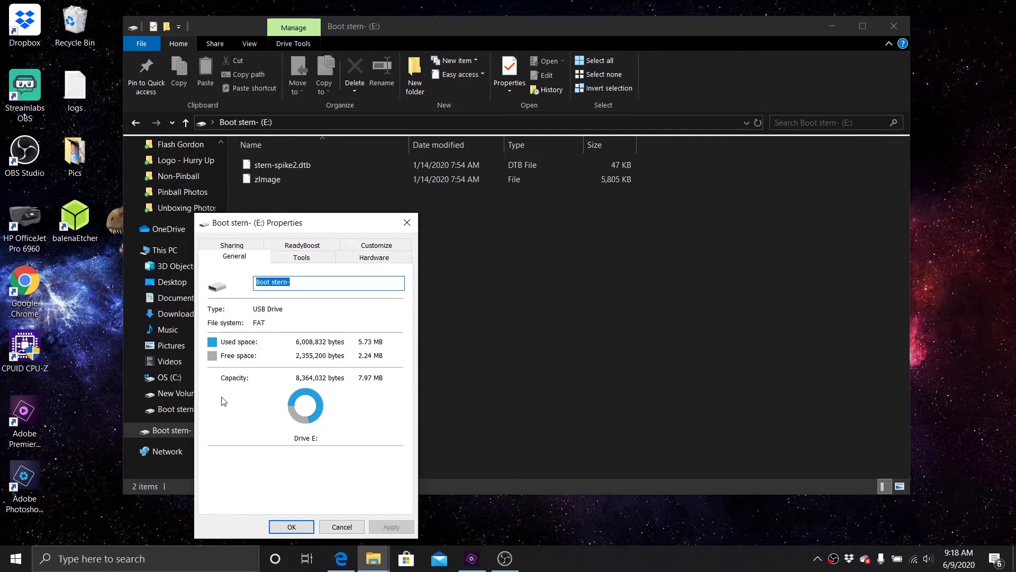
{"action": "key", "text": "Escape"}
Open the Format dialog for Boot stern- (E:), keeping 8.00 MB capacity and FAT (Default)
{"action": "right_click", "coordinate": [181, 432]}
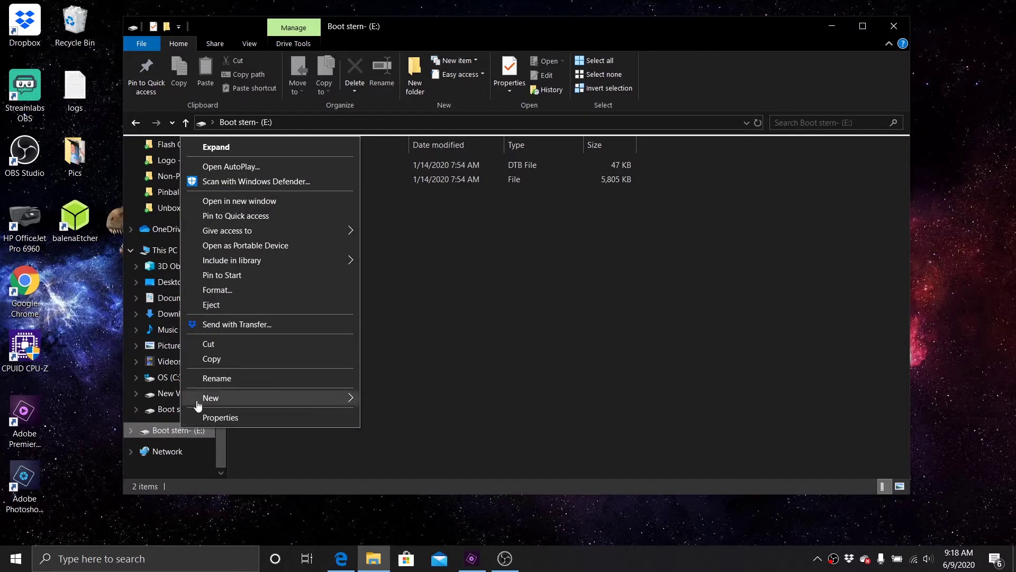
{"action": "left_click", "coordinate": [218, 290]}
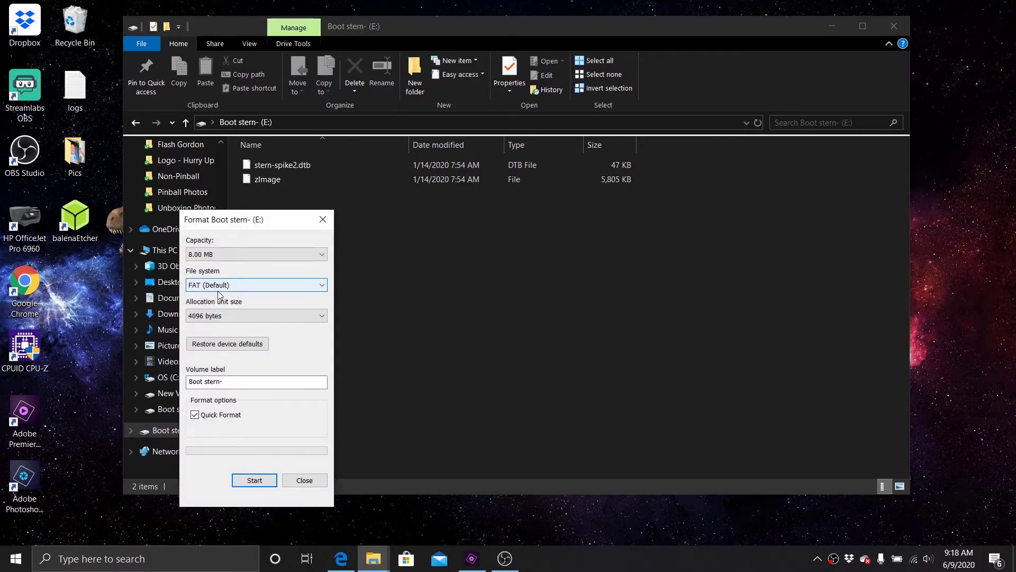
{"action": "left_click", "coordinate": [323, 253]}
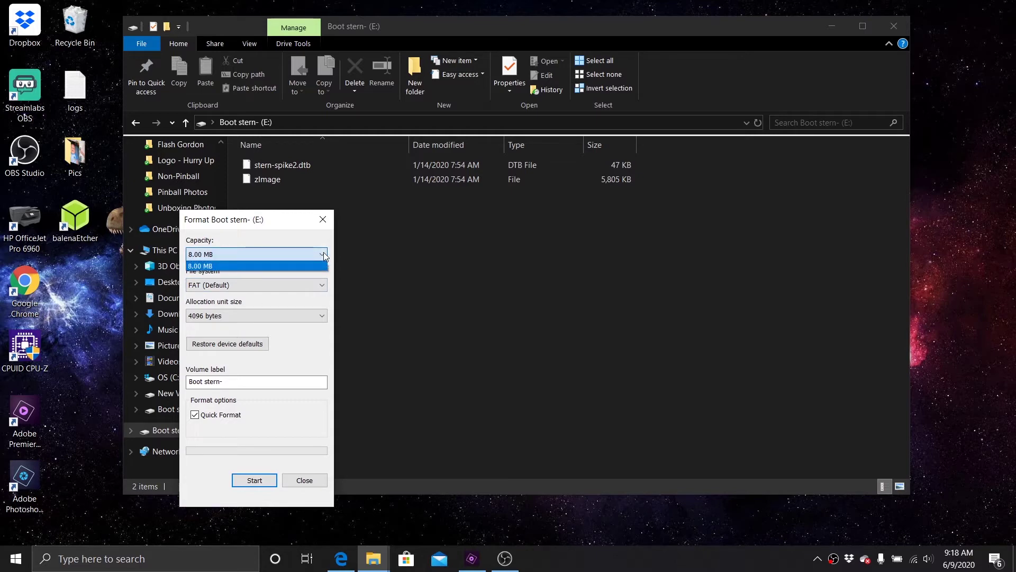
{"action": "left_click", "coordinate": [322, 254]}
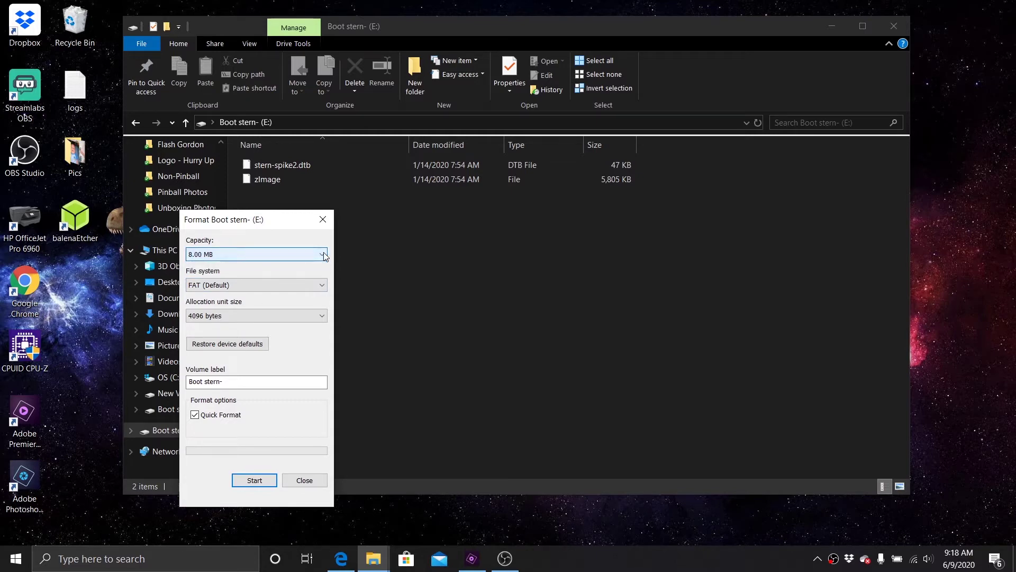
{"action": "left_click", "coordinate": [323, 286]}
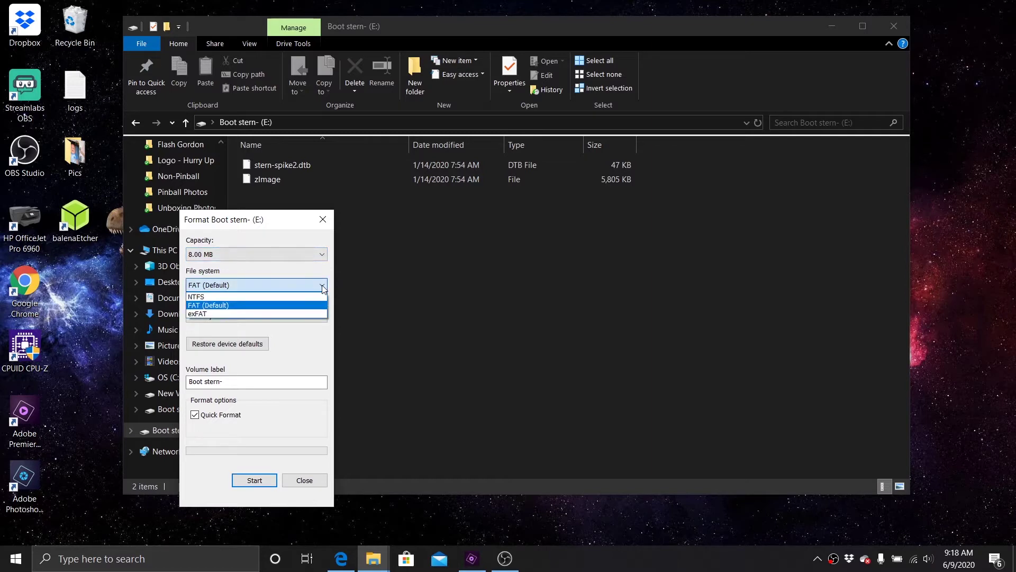
{"action": "left_click", "coordinate": [323, 286]}
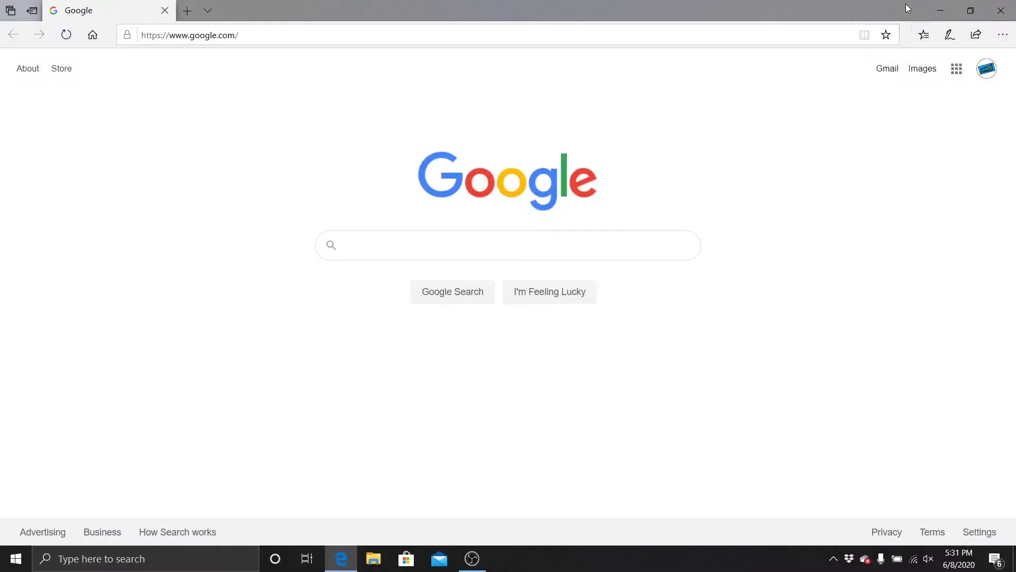
Open the 'Restore SD Card to Full Capacity' EaseUS favorite and read through its steps
{"action": "left_click", "coordinate": [924, 36]}
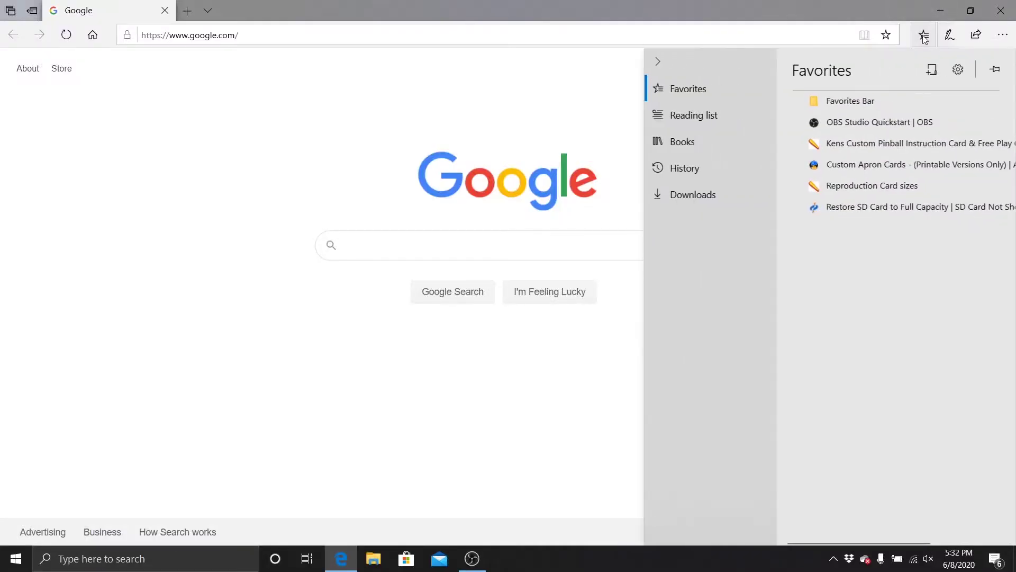
{"action": "left_click", "coordinate": [893, 209]}
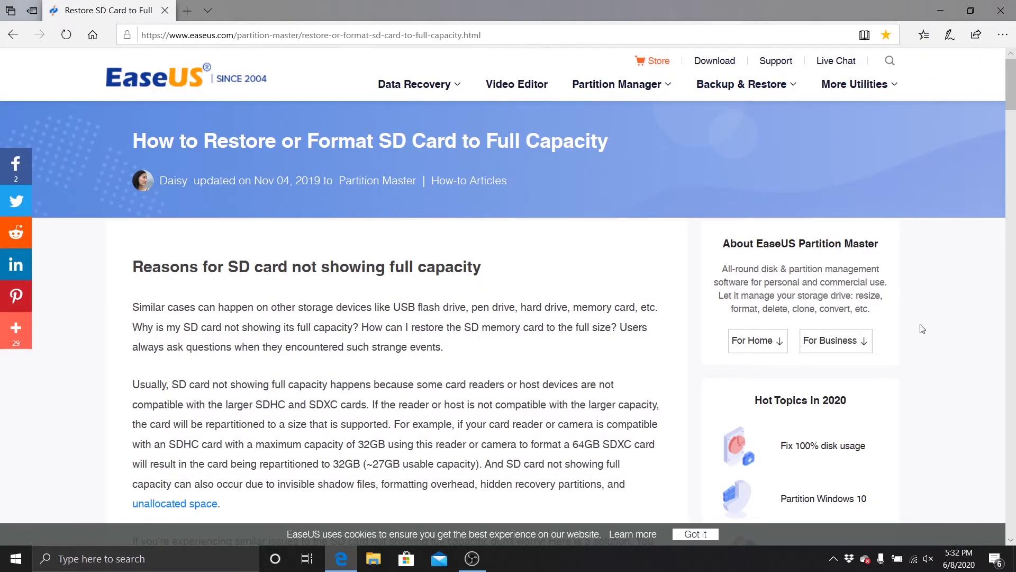
{"action": "scroll", "coordinate": [922, 331], "scroll_direction": "down", "scroll_amount": 5}
{"action": "scroll", "coordinate": [922, 329], "scroll_direction": "down", "scroll_amount": 14}
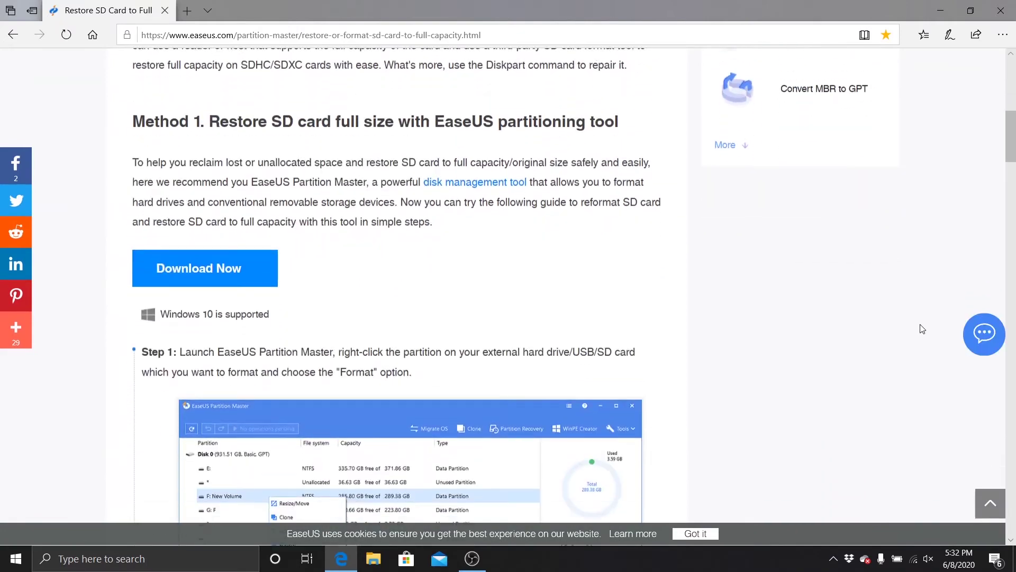
{"action": "scroll", "coordinate": [801, 310], "scroll_direction": "down", "scroll_amount": 9}
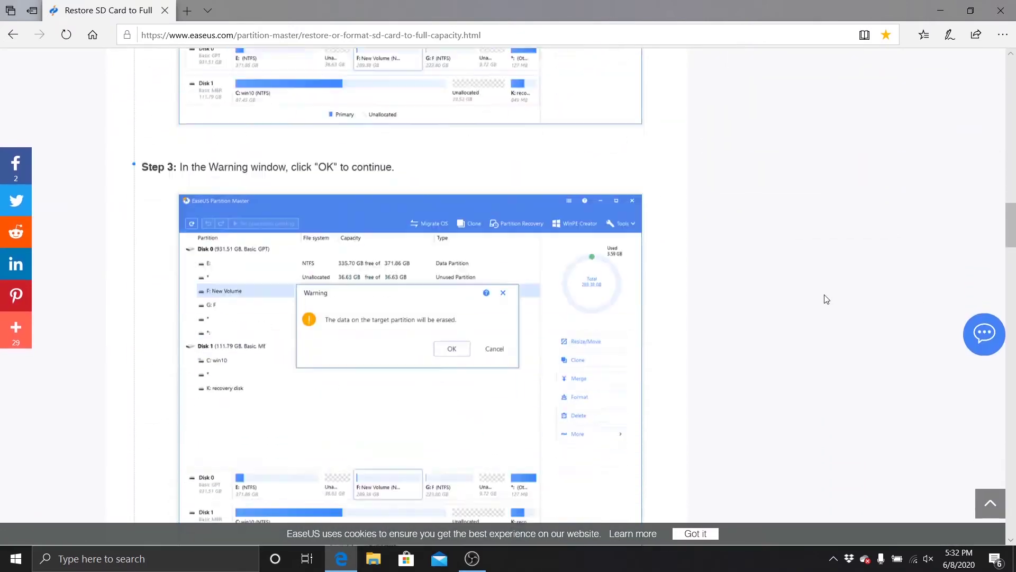
{"action": "scroll", "coordinate": [827, 299], "scroll_direction": "down", "scroll_amount": 12}
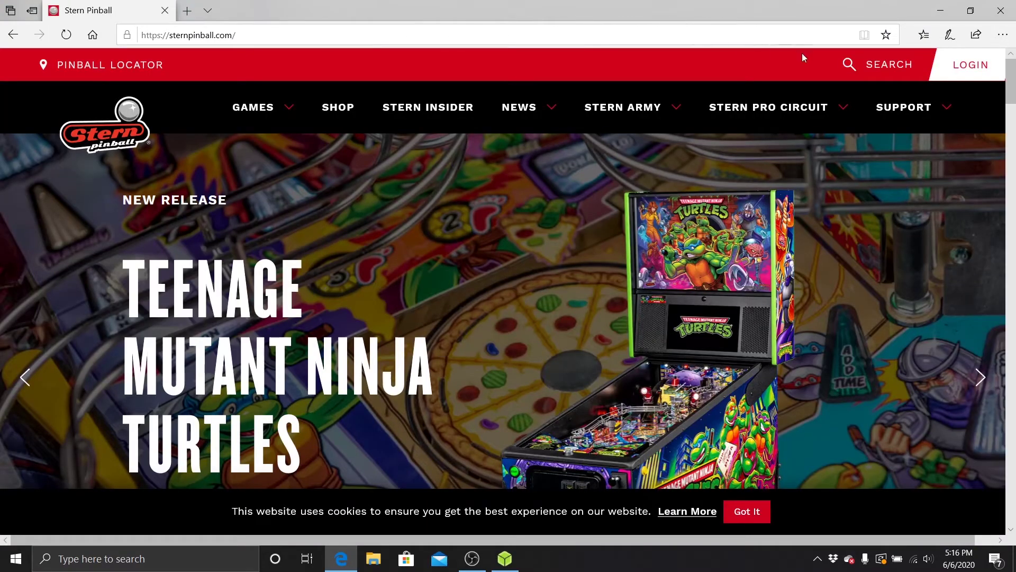
Download Elvira's House of Horrors Premium v0.95.0 from Stern's SD Card Images page
{"action": "mouse_move", "coordinate": [948, 114]}
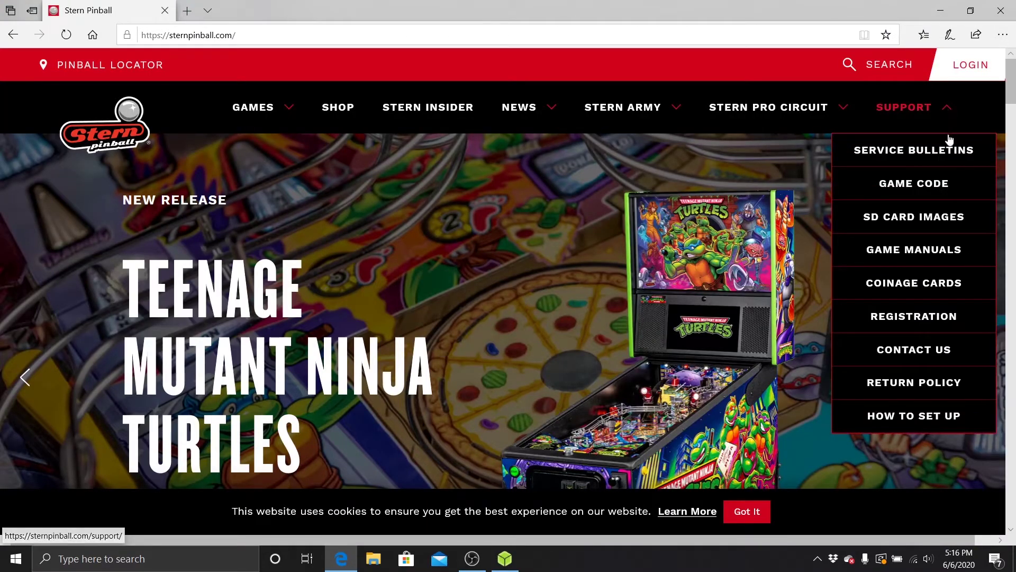
{"action": "left_click", "coordinate": [940, 222]}
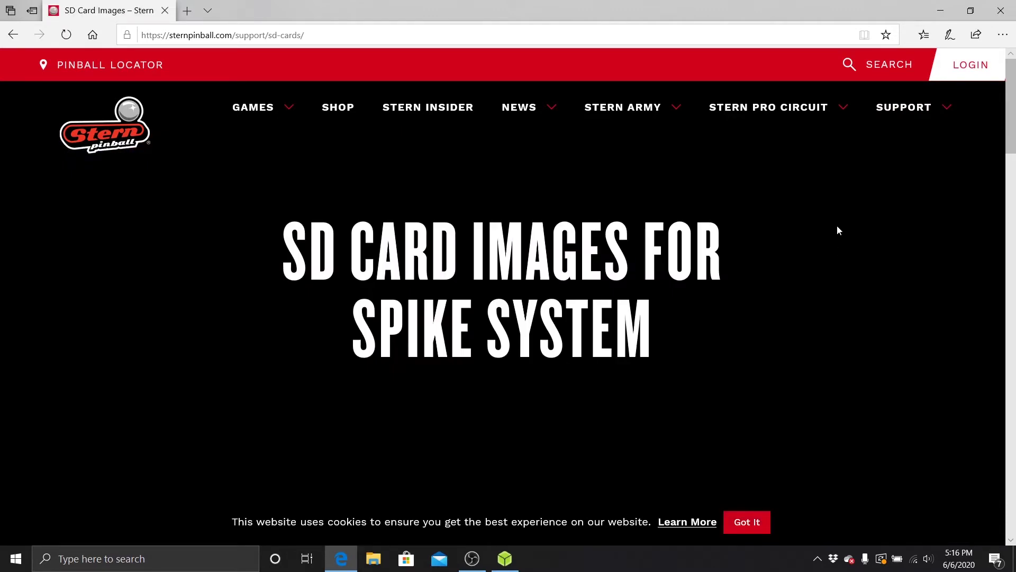
{"action": "scroll", "coordinate": [836, 229], "scroll_direction": "down", "scroll_amount": 5}
{"action": "scroll", "coordinate": [839, 227], "scroll_direction": "down", "scroll_amount": 4}
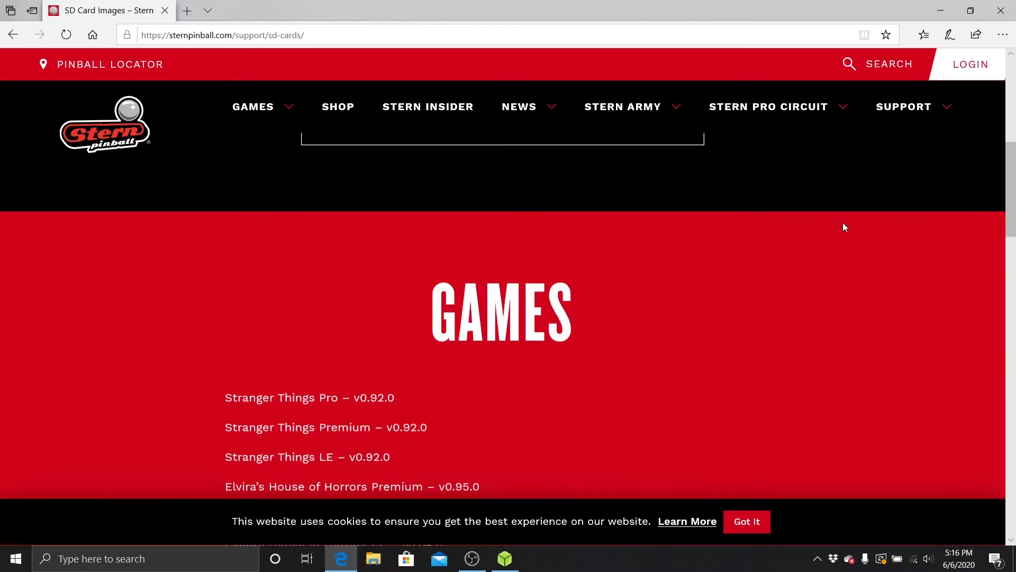
{"action": "scroll", "coordinate": [666, 332], "scroll_direction": "down", "scroll_amount": 3}
{"action": "scroll", "coordinate": [667, 333], "scroll_direction": "down", "scroll_amount": 4}
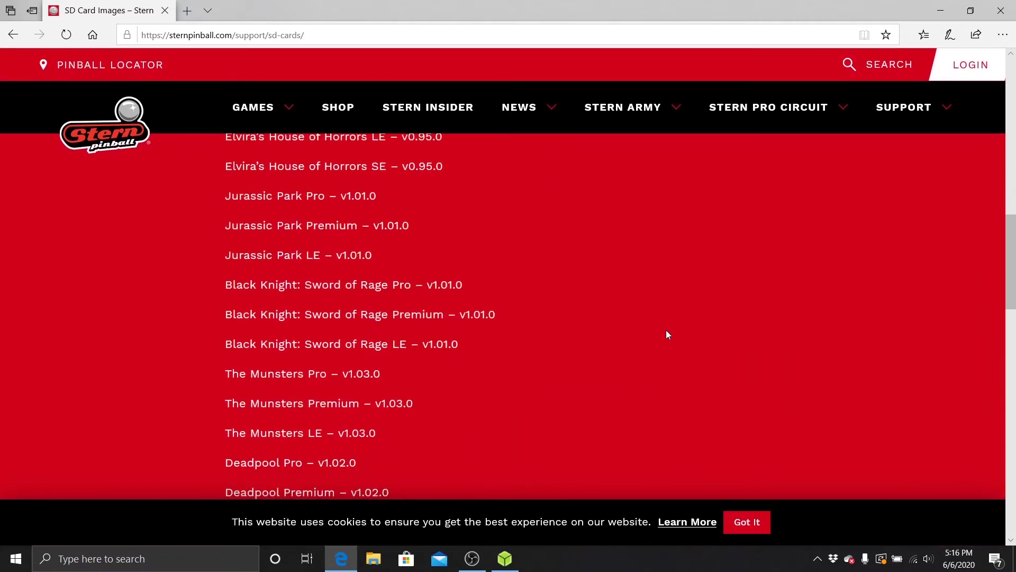
{"action": "scroll", "coordinate": [667, 334], "scroll_direction": "down", "scroll_amount": 4}
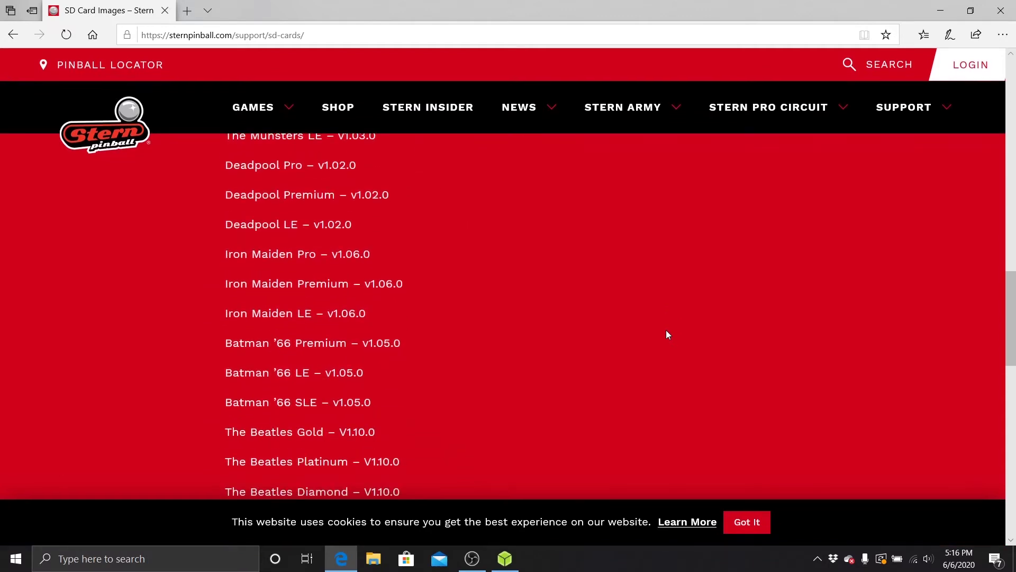
{"action": "scroll", "coordinate": [667, 333], "scroll_direction": "up", "scroll_amount": 7}
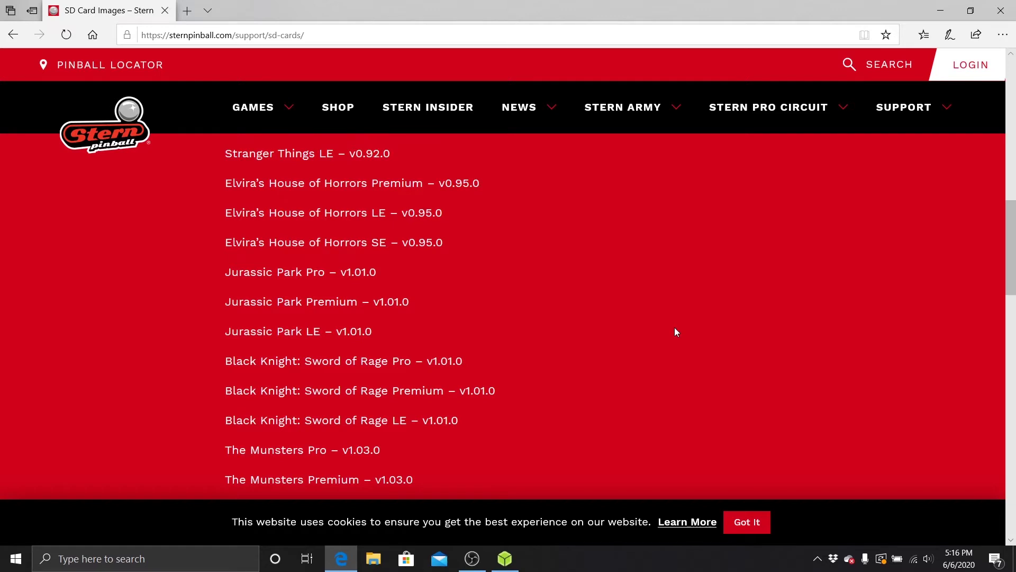
{"action": "scroll", "coordinate": [675, 332], "scroll_direction": "up", "scroll_amount": 1}
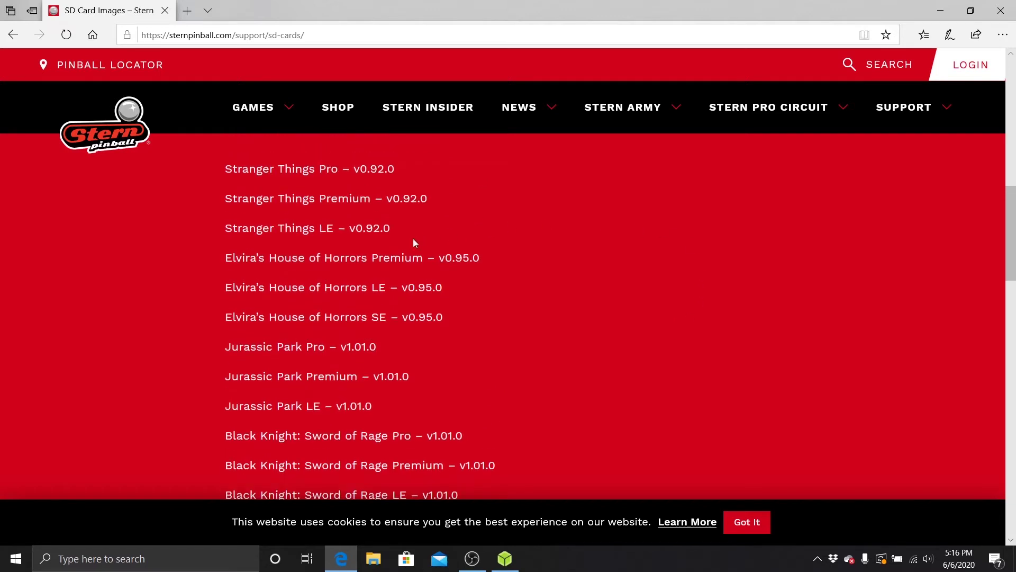
{"action": "left_click", "coordinate": [382, 261]}
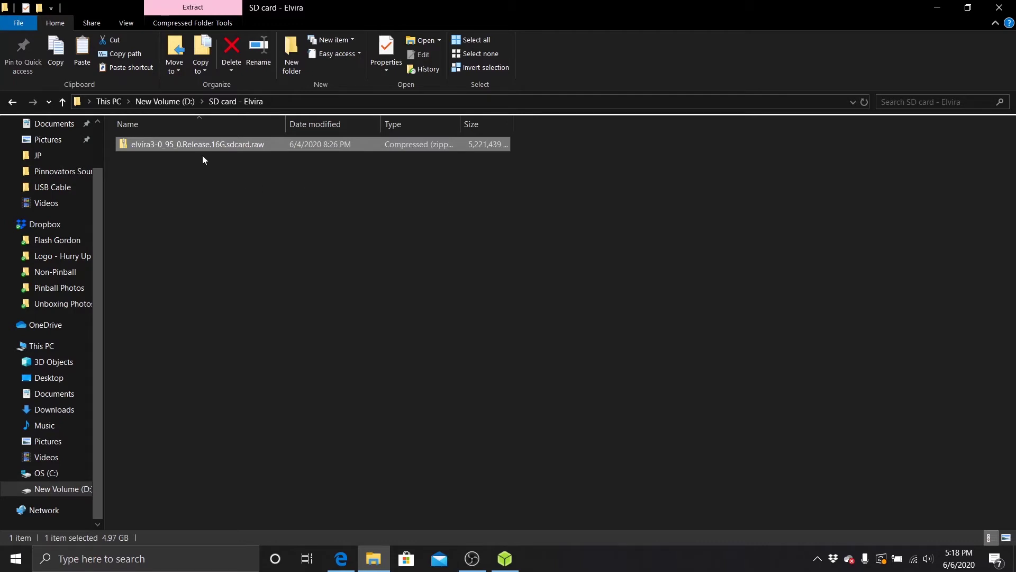
Extract the Elvira zip to get the elvira3-0_95_0.Release.16G.sdcard file
{"action": "right_click", "coordinate": [158, 145]}
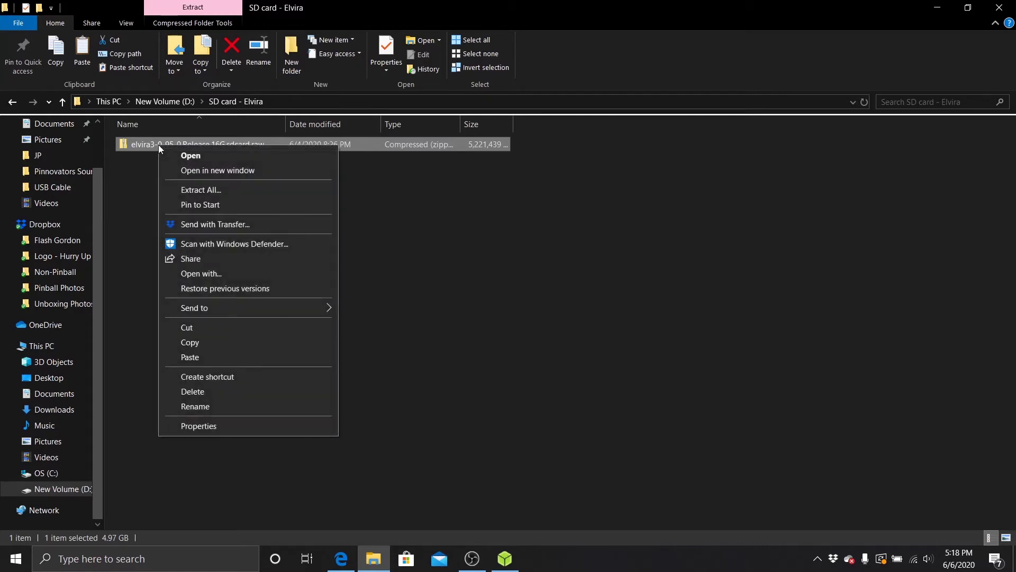
{"action": "left_click", "coordinate": [236, 191]}
{"action": "left_click", "coordinate": [612, 413]}
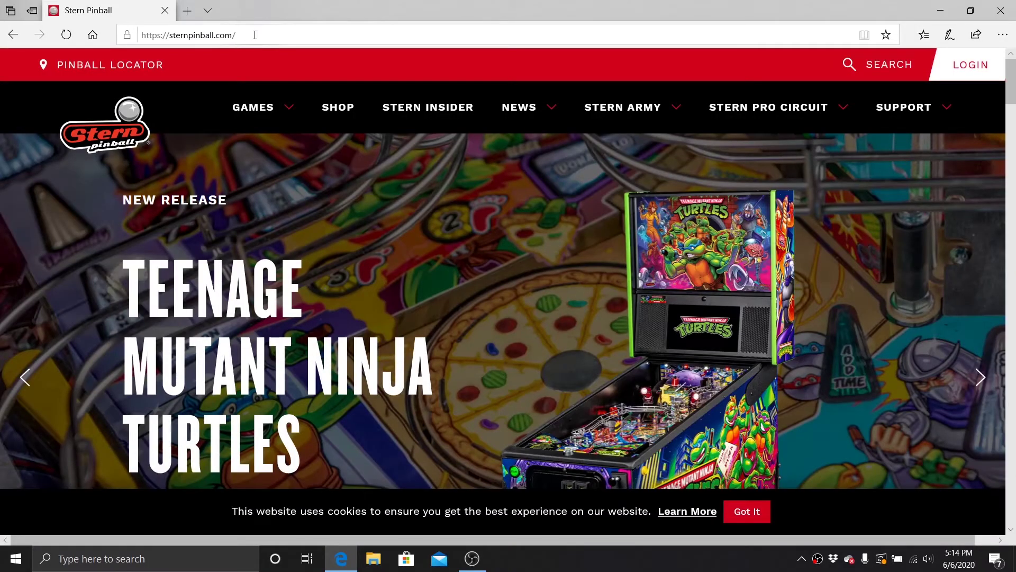
Navigate through Support to the Stern Pinball SD Card Images page
{"action": "mouse_move", "coordinate": [943, 112]}
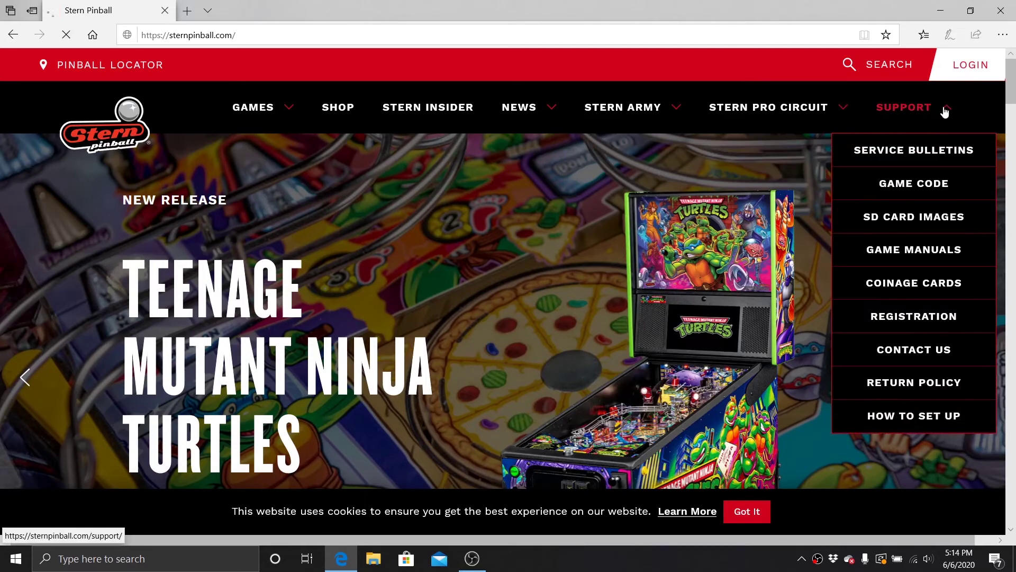
{"action": "left_click", "coordinate": [927, 257]}
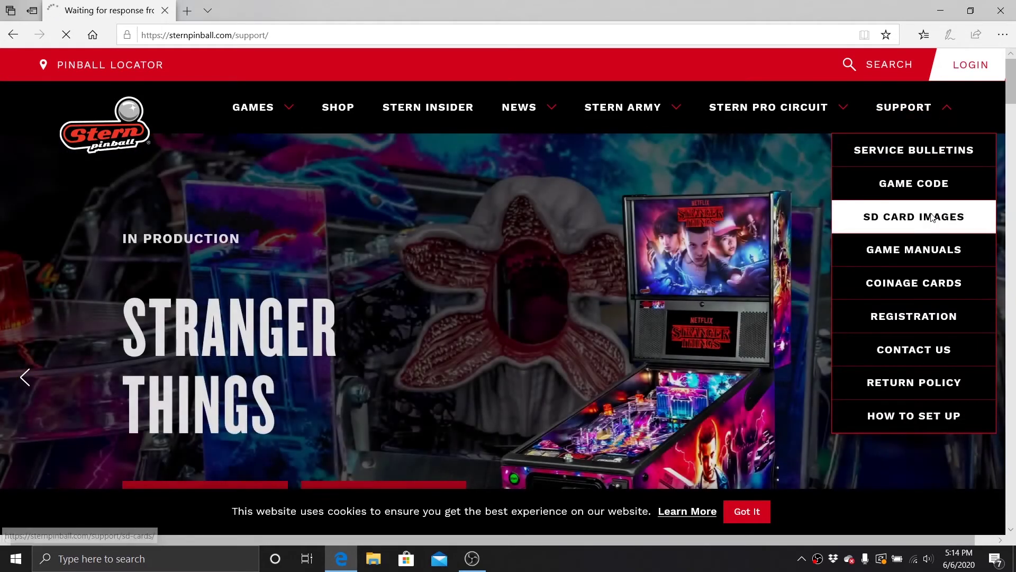
{"action": "scroll", "coordinate": [845, 226], "scroll_direction": "down", "scroll_amount": 2}
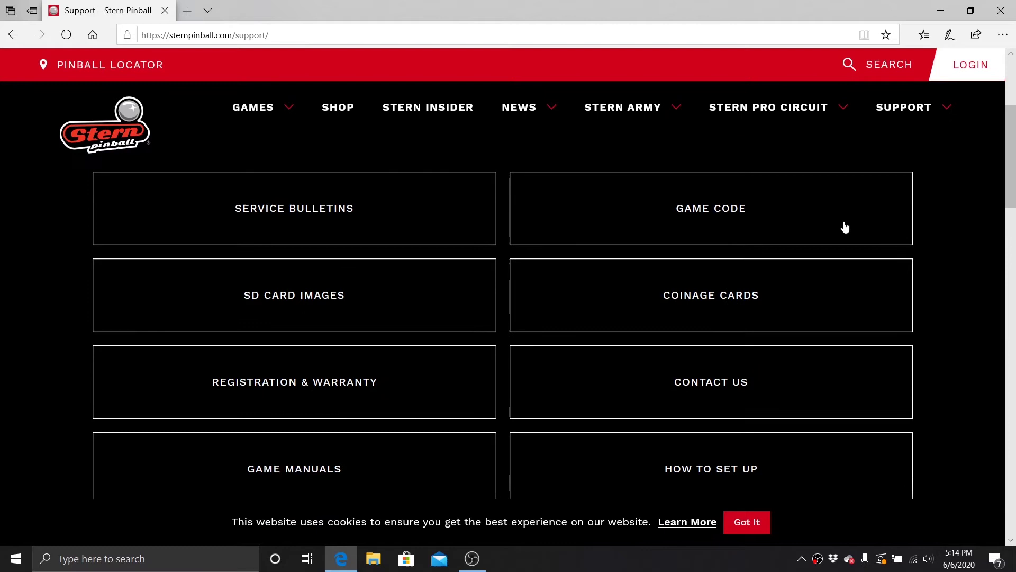
{"action": "left_click", "coordinate": [272, 301]}
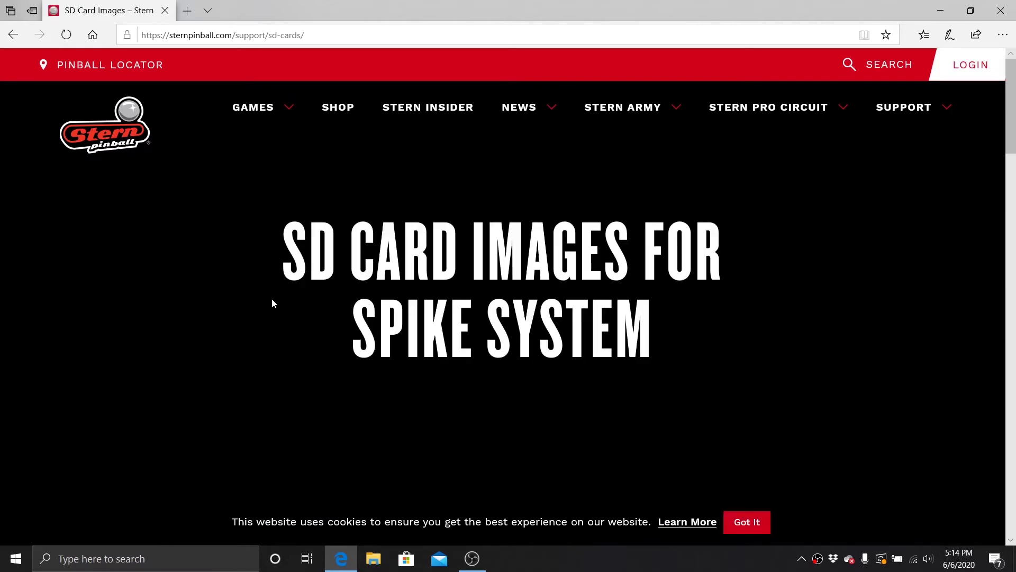
Open the 'create complete SD card' guide PDF and follow its etcher.io link
{"action": "scroll", "coordinate": [695, 282], "scroll_direction": "down", "scroll_amount": 4}
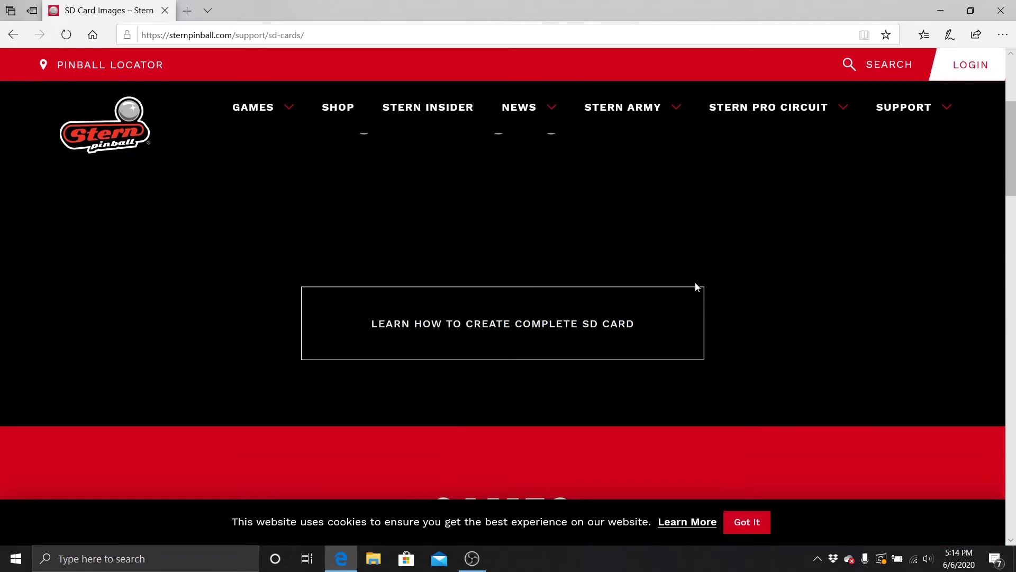
{"action": "left_click", "coordinate": [493, 328]}
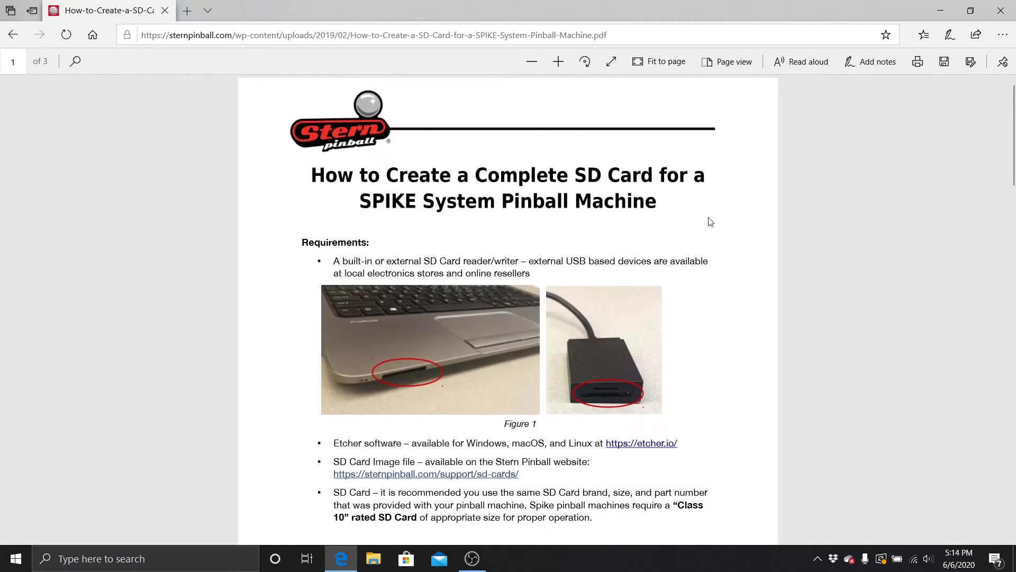
{"action": "scroll", "coordinate": [711, 221], "scroll_direction": "down", "scroll_amount": 4}
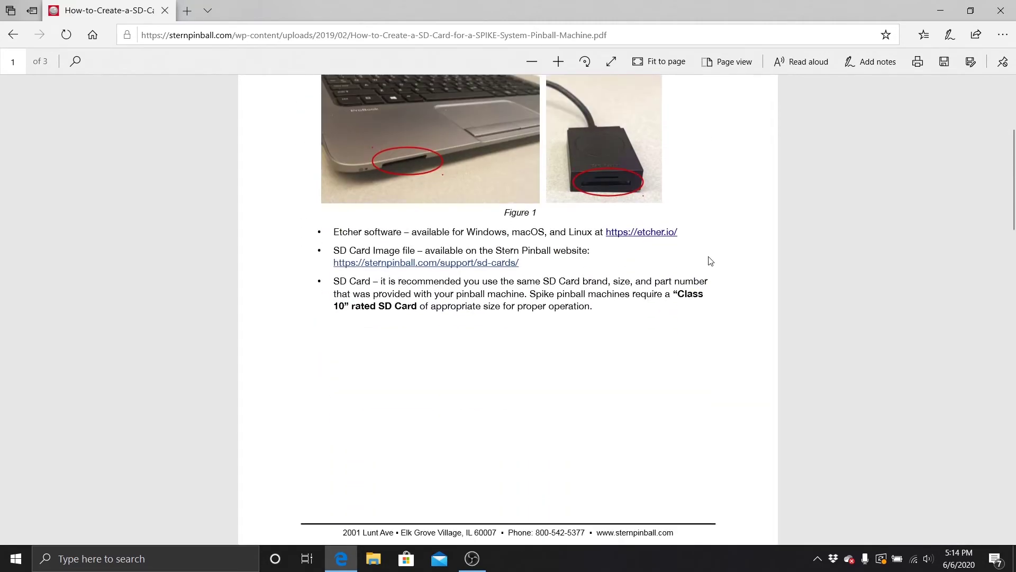
{"action": "left_click", "coordinate": [639, 233]}
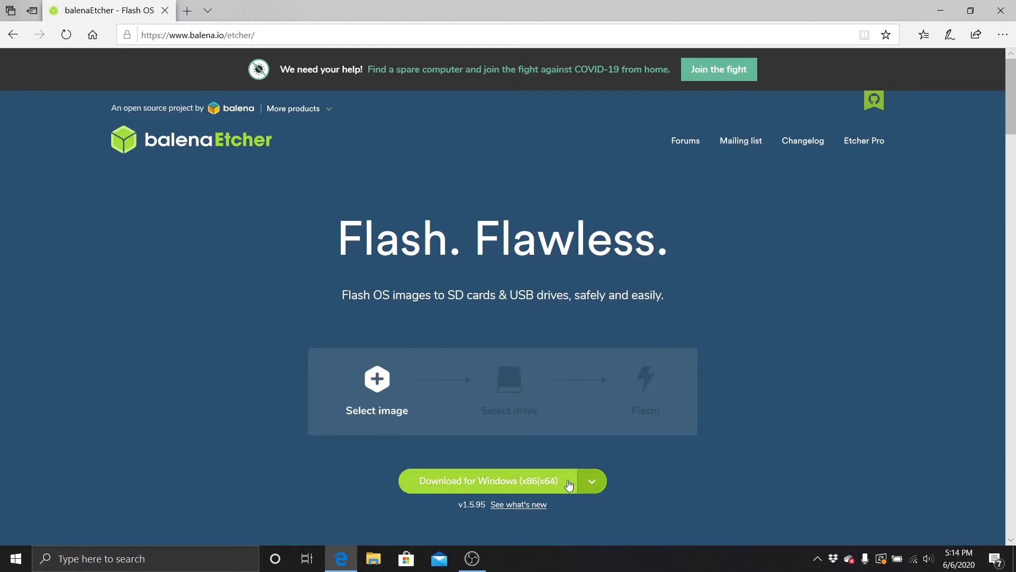
Download balenaEtcher 1.5.95 for Windows, run the installer and accept the licence
{"action": "left_click", "coordinate": [542, 482]}
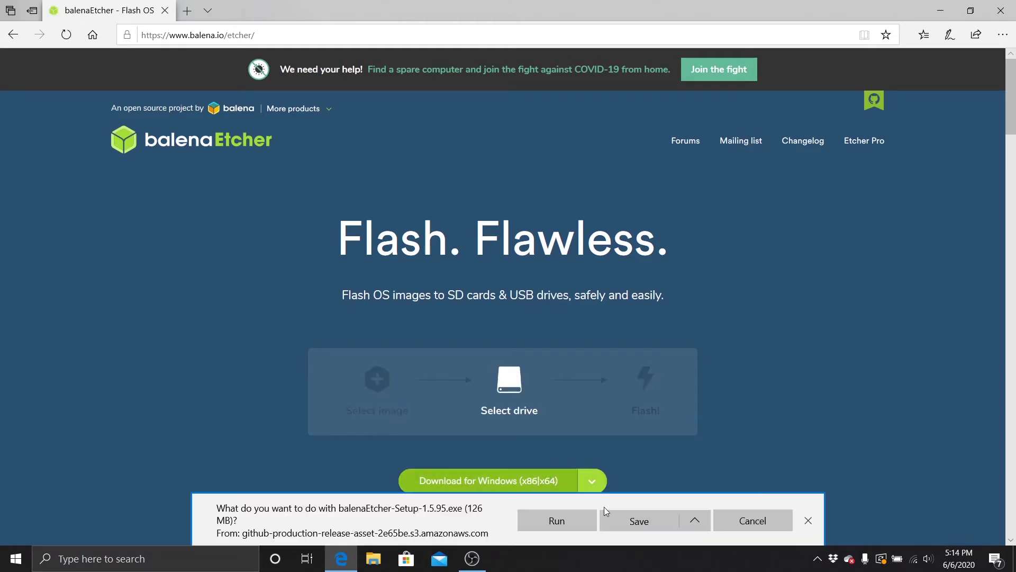
{"action": "left_click", "coordinate": [649, 524]}
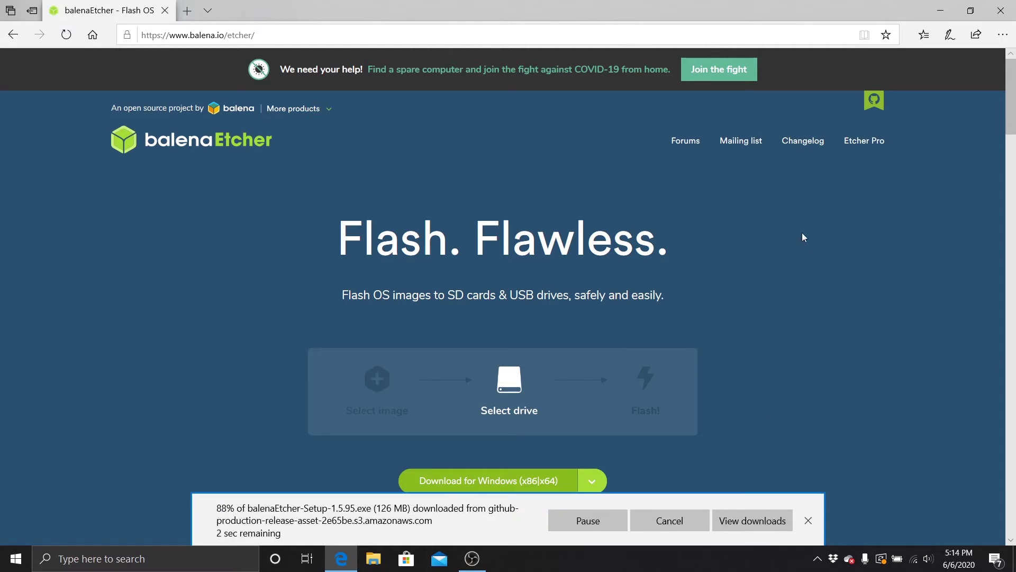
{"action": "left_click", "coordinate": [588, 528]}
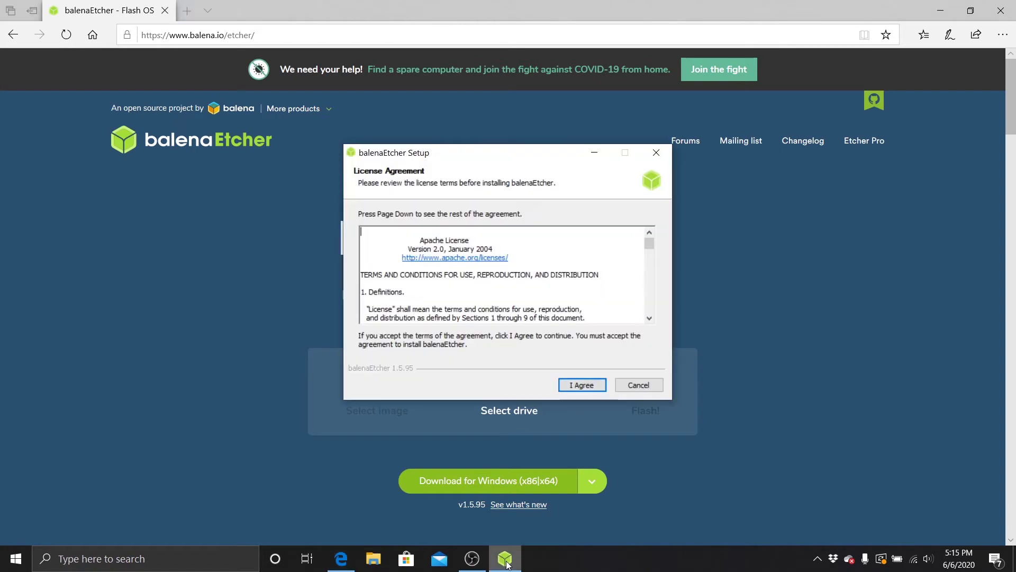
{"action": "key", "text": "Return"}
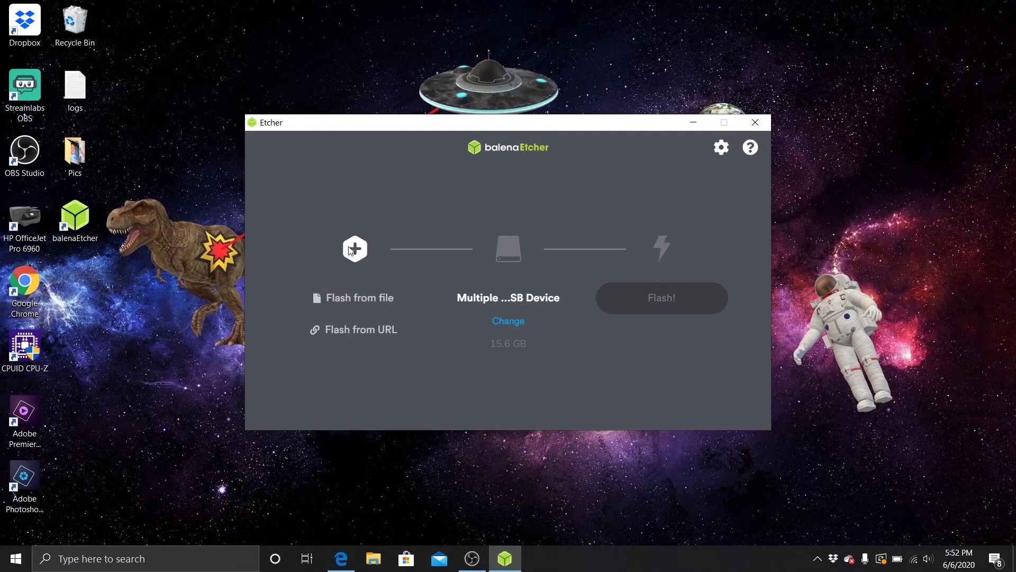
Select the elvira3-0_95_0 .sdcard image as Etcher's source file
{"action": "left_click", "coordinate": [344, 303]}
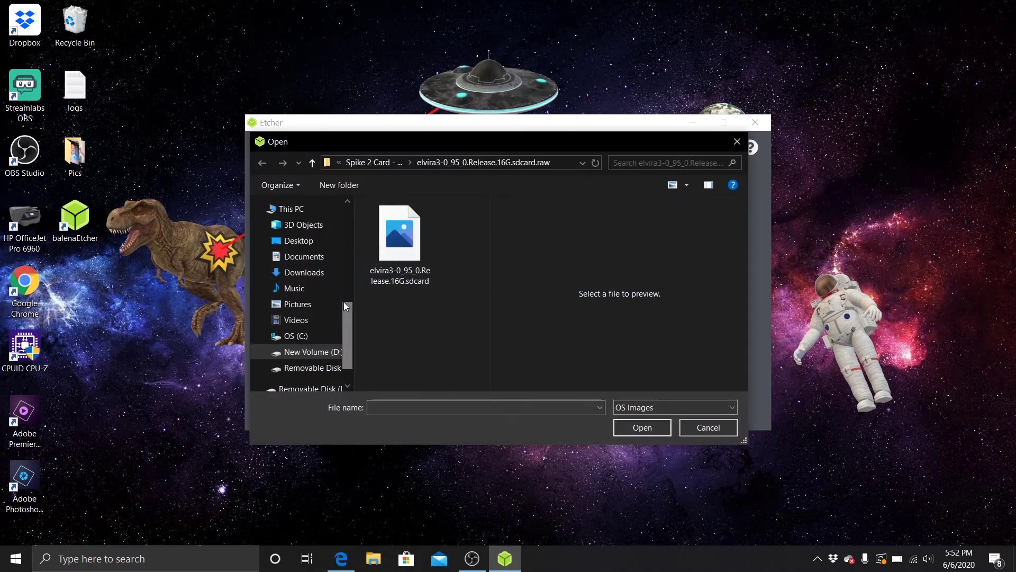
{"action": "left_click", "coordinate": [398, 236]}
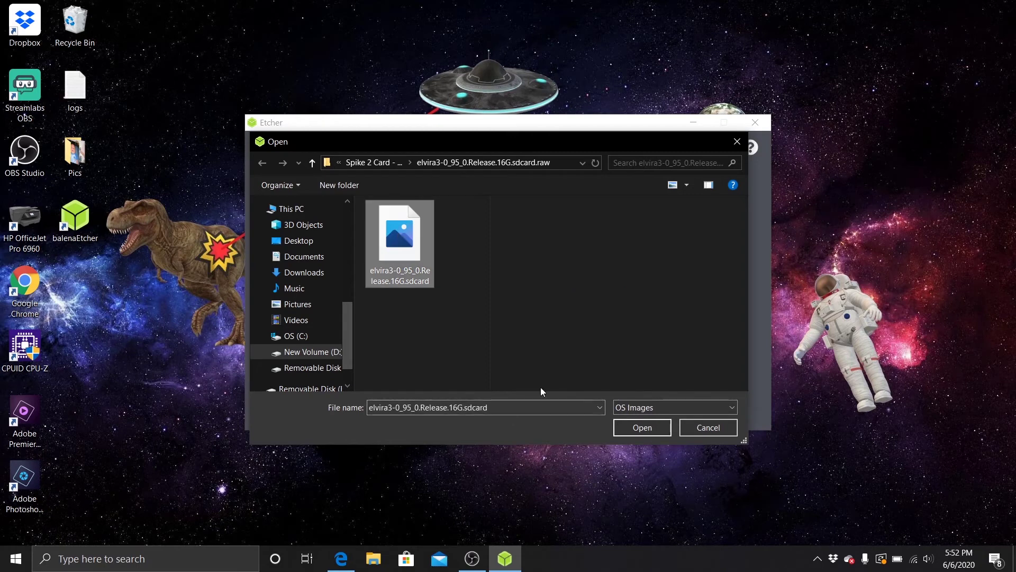
{"action": "left_click", "coordinate": [630, 427]}
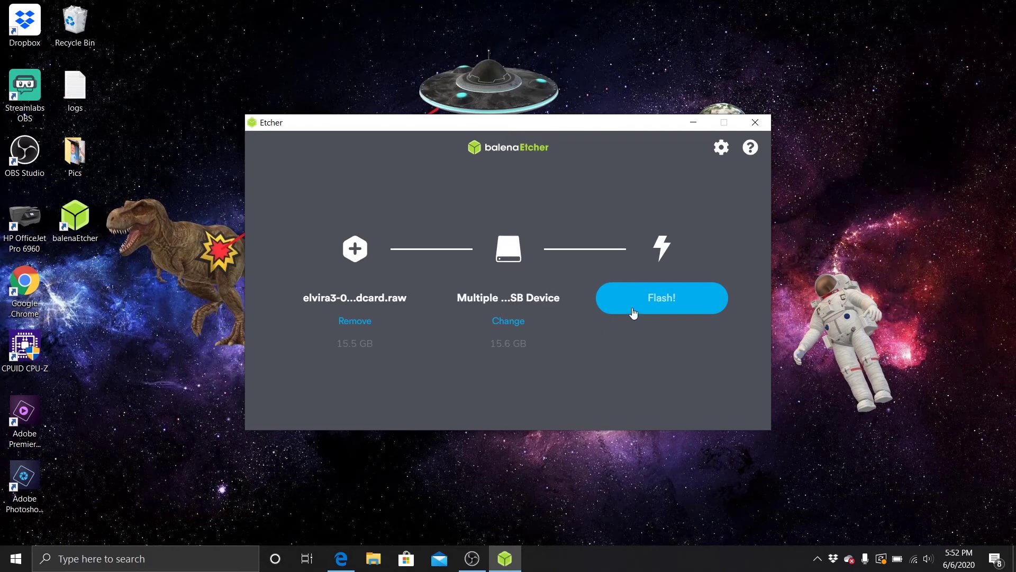
Start flashing the elvira3 image to the 15.6 GB card reader
{"action": "left_click", "coordinate": [660, 302]}
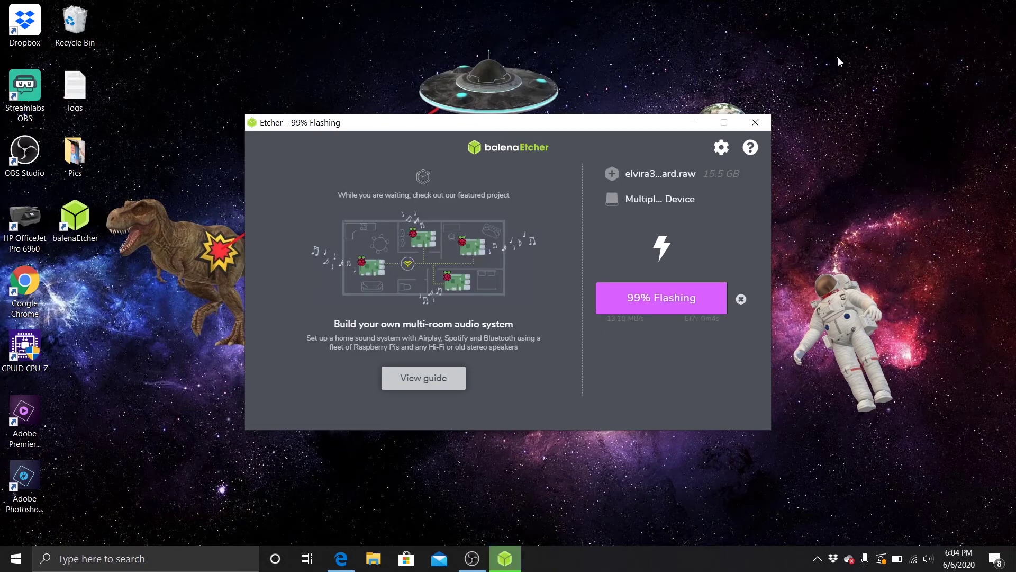